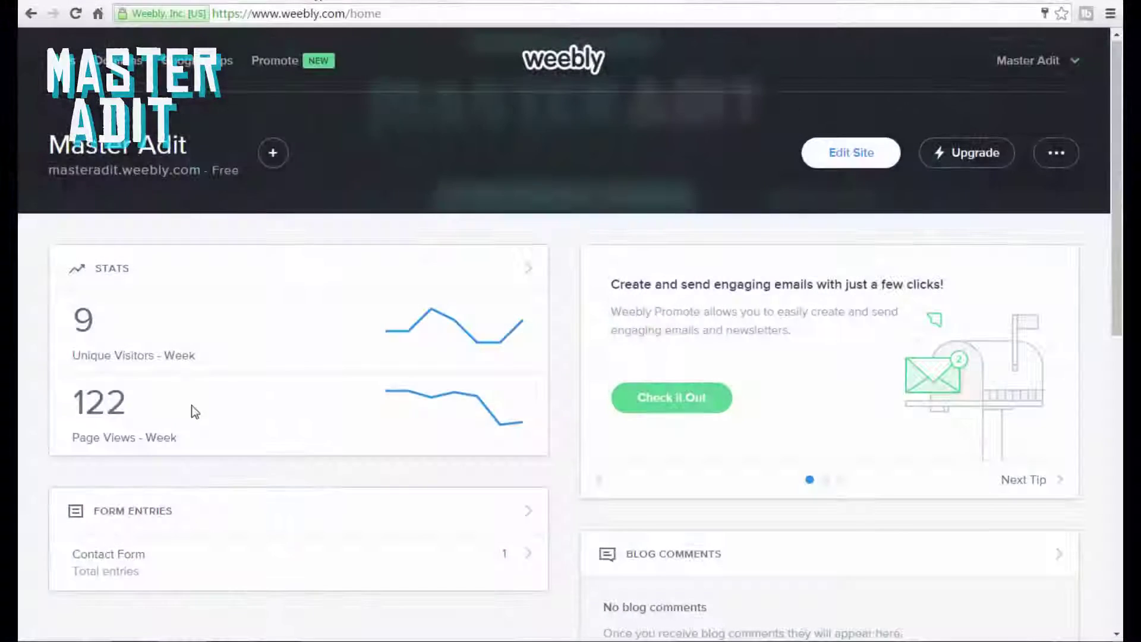
- Delete the first submitted entry from the contact form's Form Entries
left_click(153, 555)
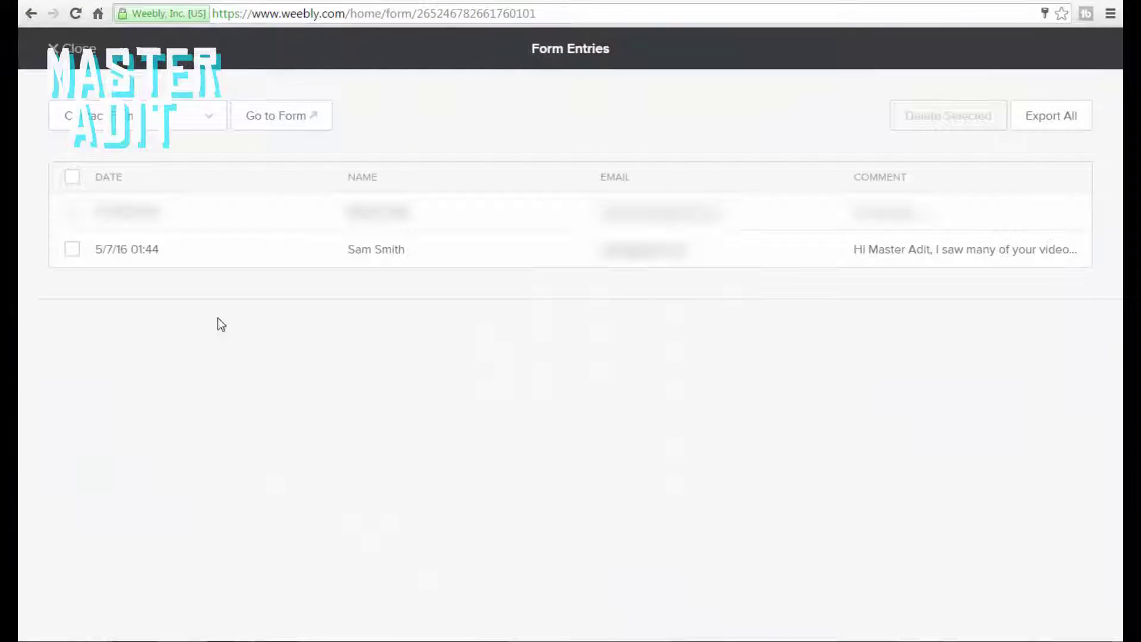
left_click(75, 216)
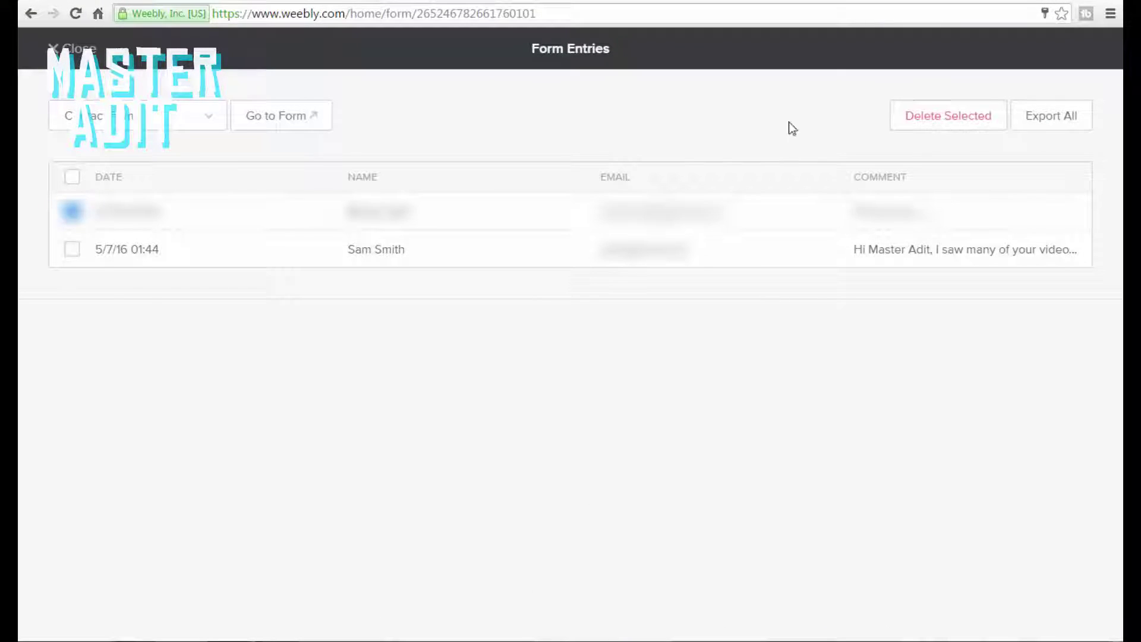
left_click(934, 124)
- Read the remaining entry asking how to make banners without Photoshop, then close it
left_click(509, 216)
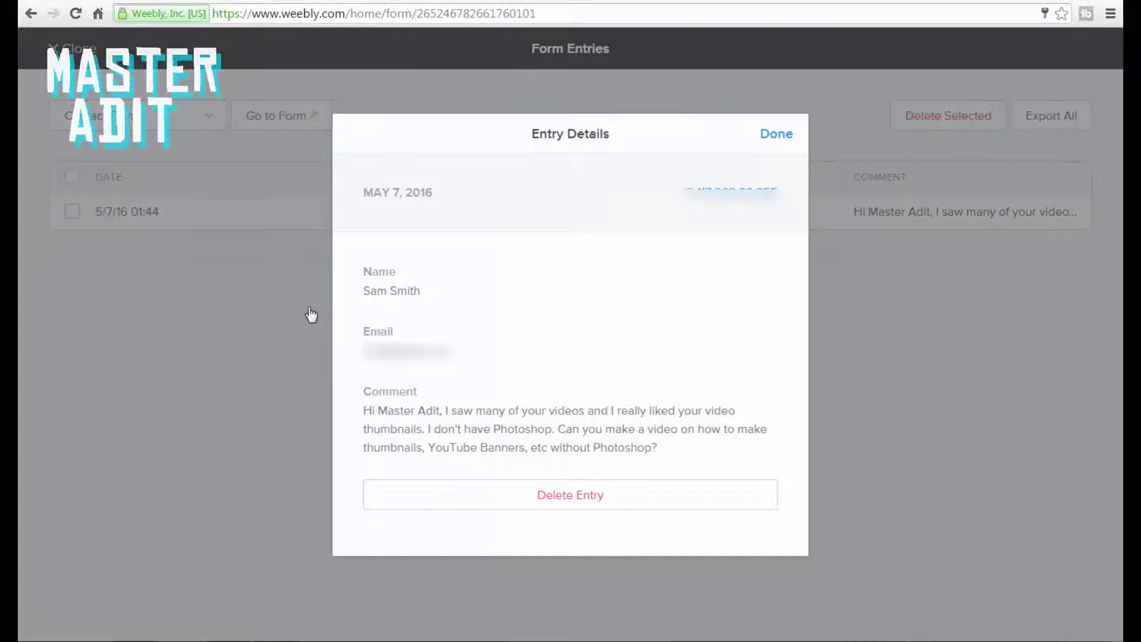
left_click(448, 340)
left_click_drag(362, 410, 482, 411)
mouse_move(569, 410)
left_mouse_down()
mouse_move(710, 410)
mouse_move(738, 423)
mouse_move(670, 448)
left_mouse_up()
left_click(673, 453)
left_click(776, 134)
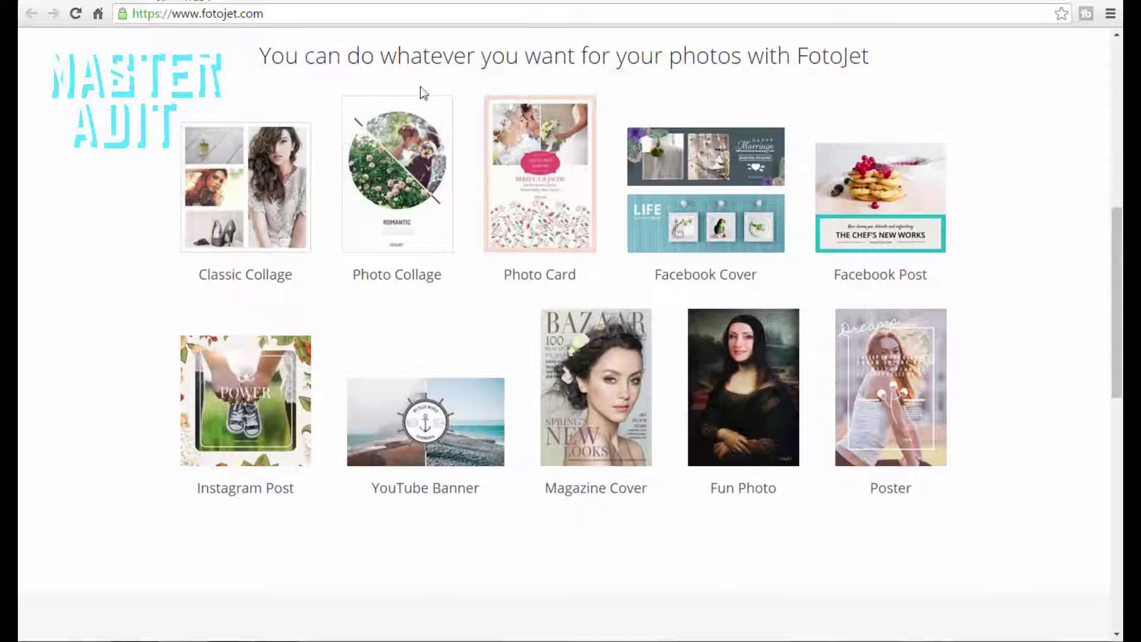
scroll(423, 92, "up", 5)
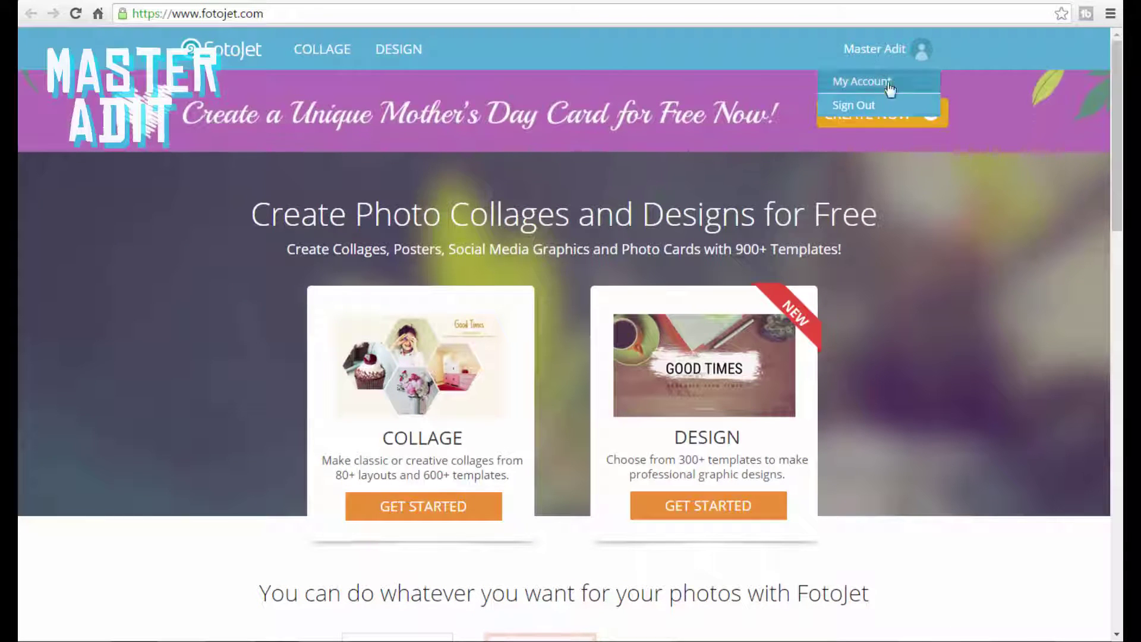
scroll(636, 247, "down", 5)
scroll(523, 254, "down", 5)
scroll(509, 276, "down", 3)
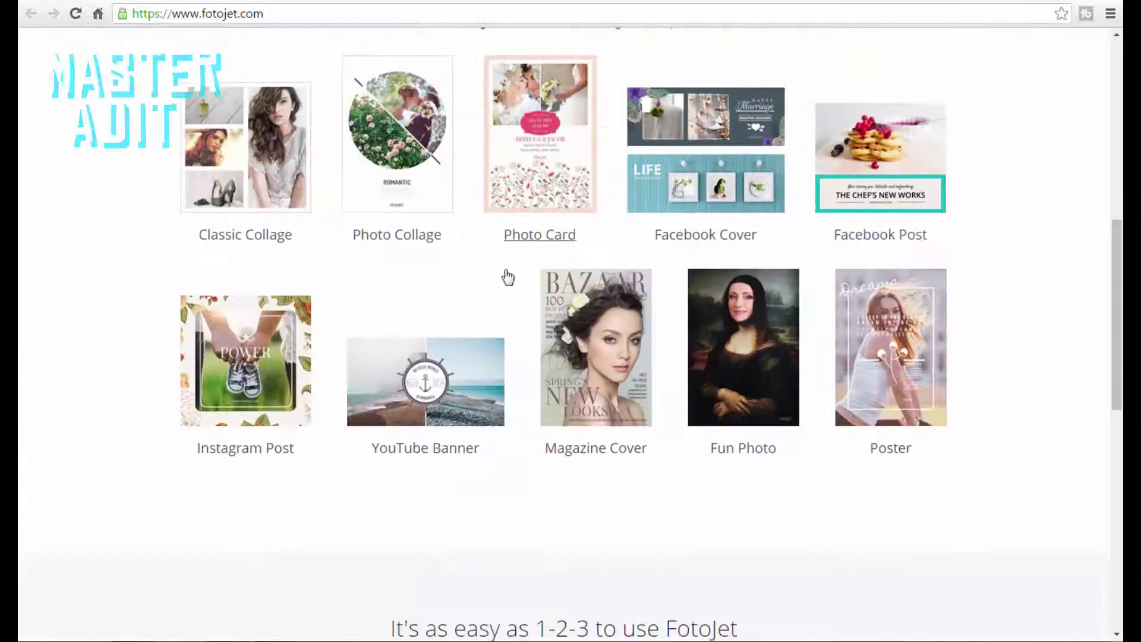
scroll(508, 277, "down", 1)
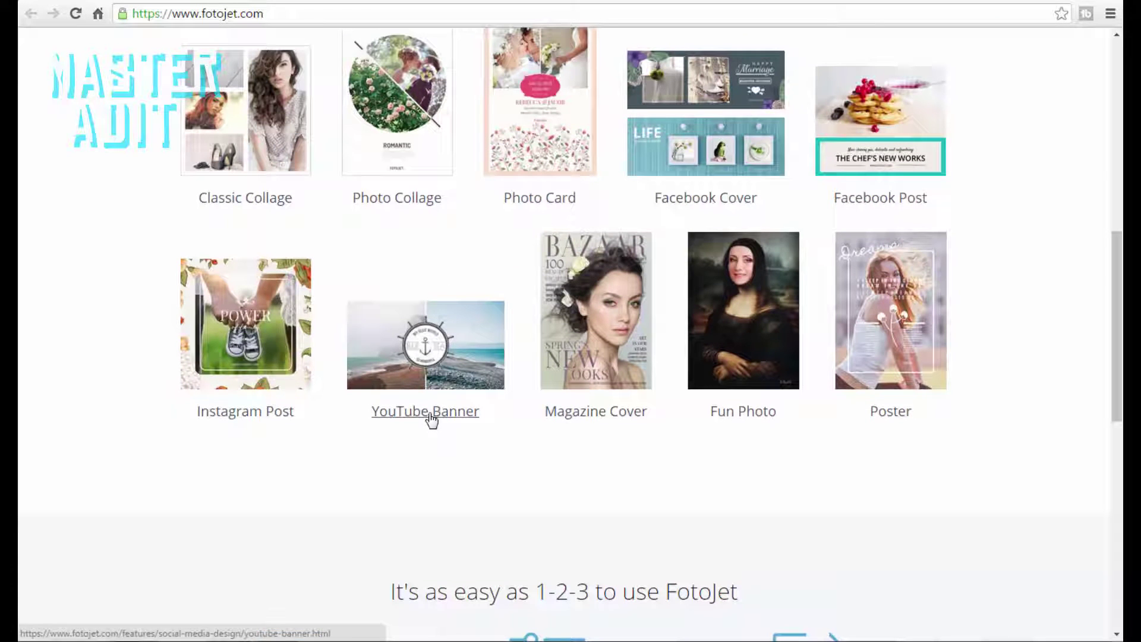
- Go to FotoJet's YouTube Banner page and launch its banner editor with GET STARTED
left_click(432, 415)
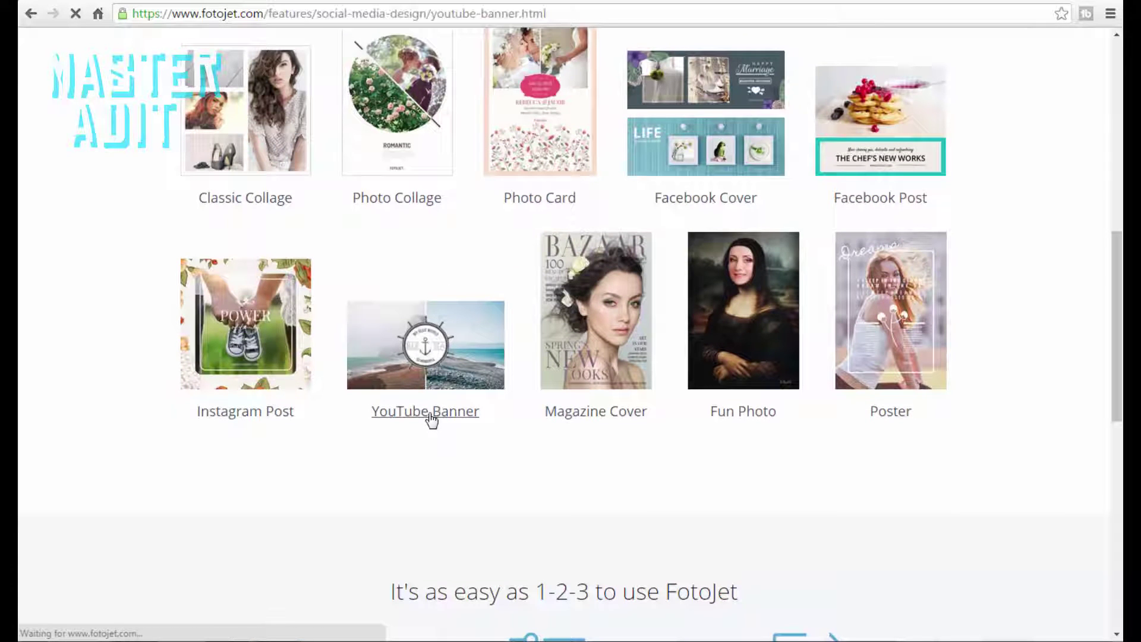
scroll(264, 355, "down", 5)
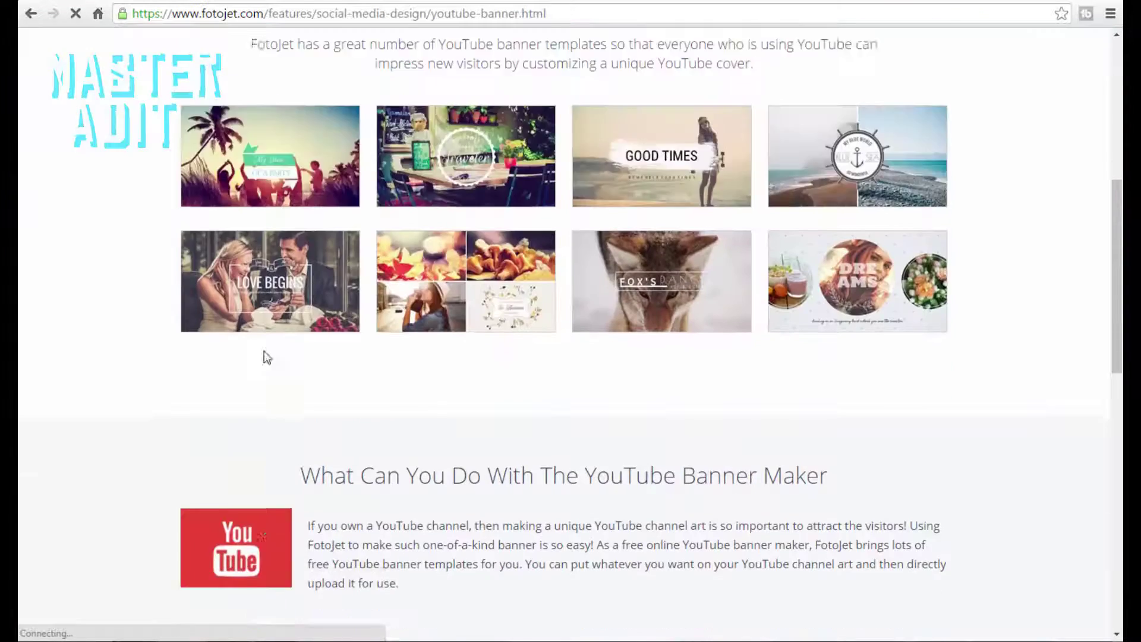
scroll(264, 350, "down", 5)
scroll(264, 351, "down", 2)
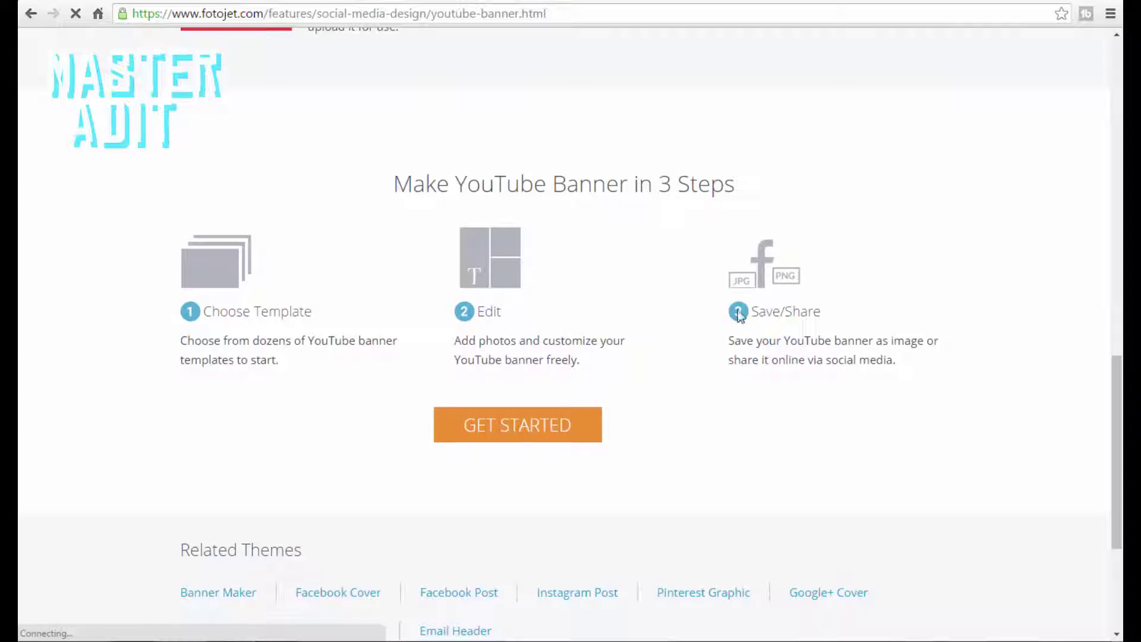
left_click(492, 427)
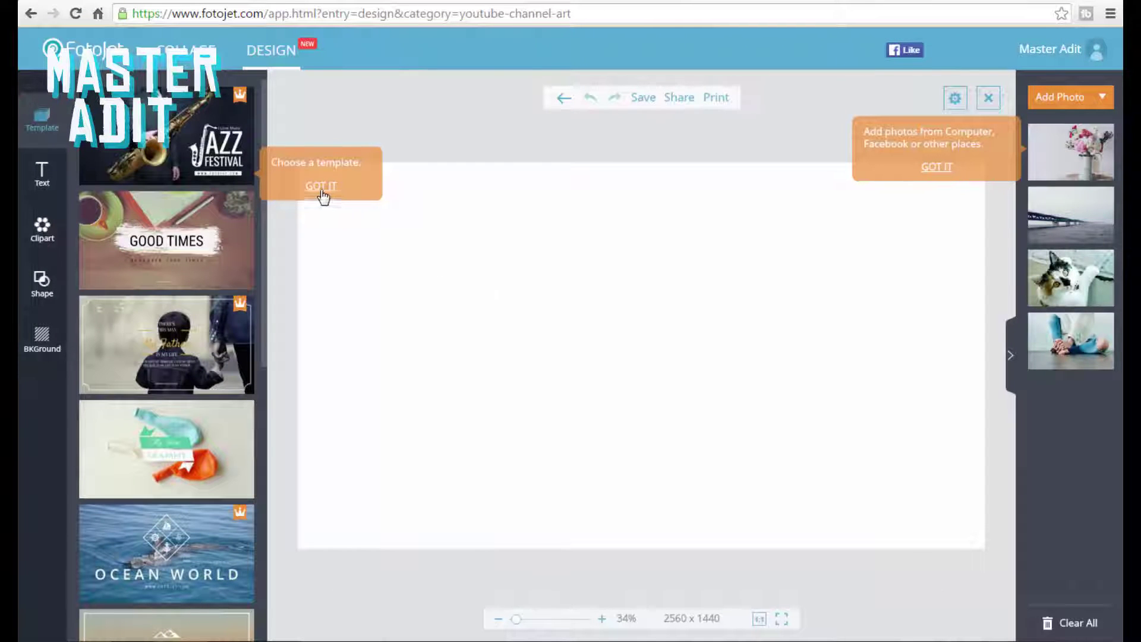
- Dismiss the editor tips and load the sunset lake 'Feel better life' template
left_click(323, 189)
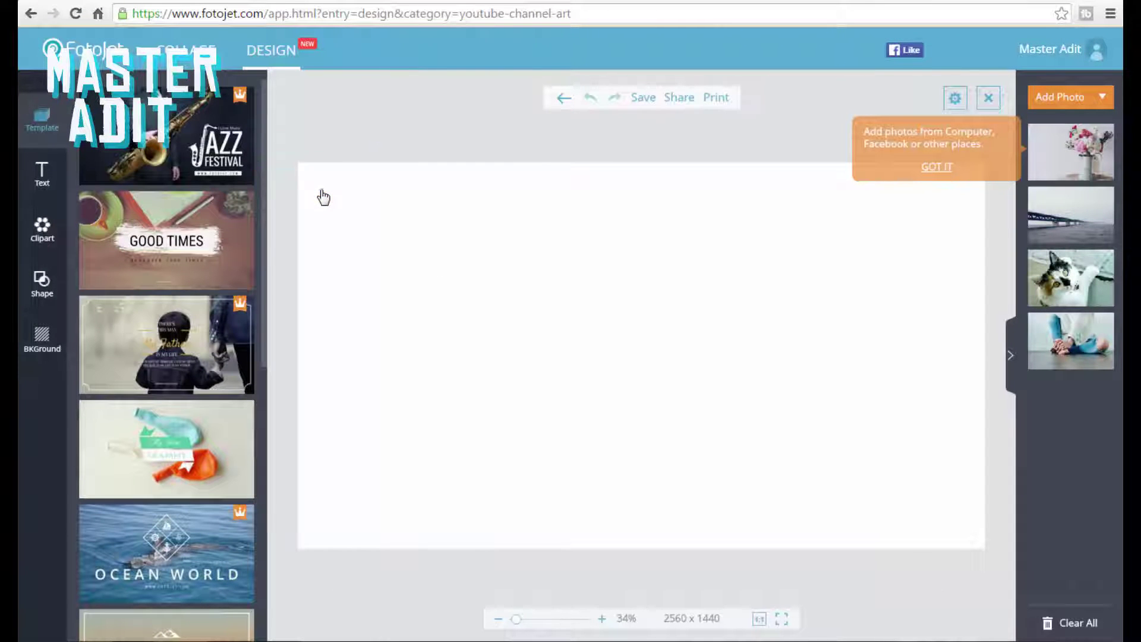
left_click(936, 168)
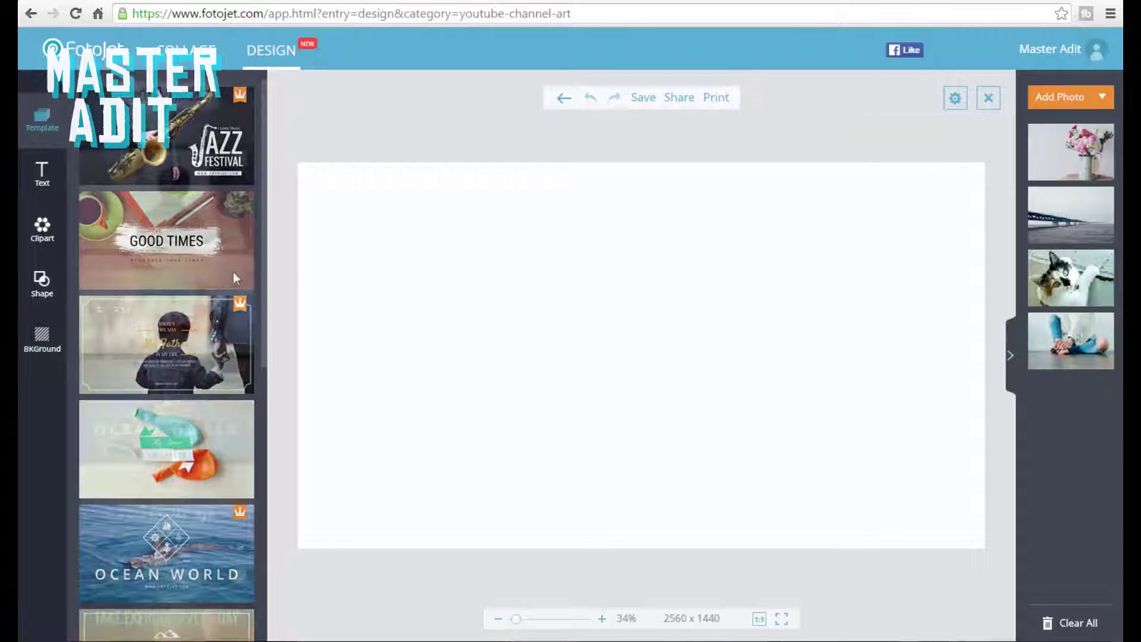
scroll(178, 312, "down", 3)
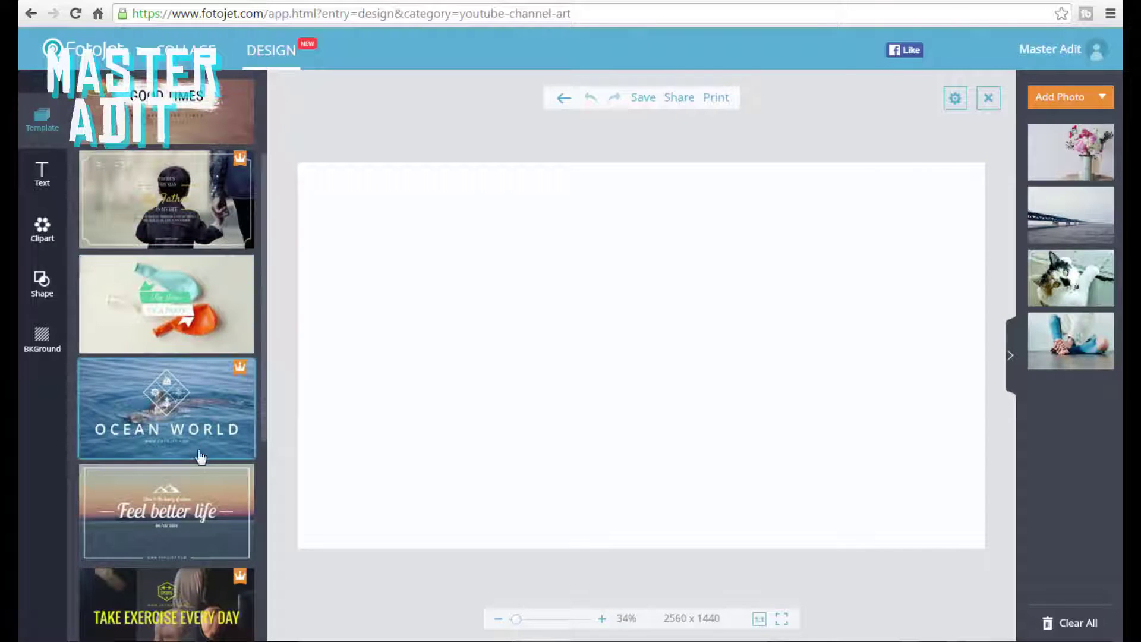
left_click(218, 516)
- Replace tagline, title and date with 'Gaming is my passion', 'Master Adit', 'Come and join me!'
left_click(793, 339)
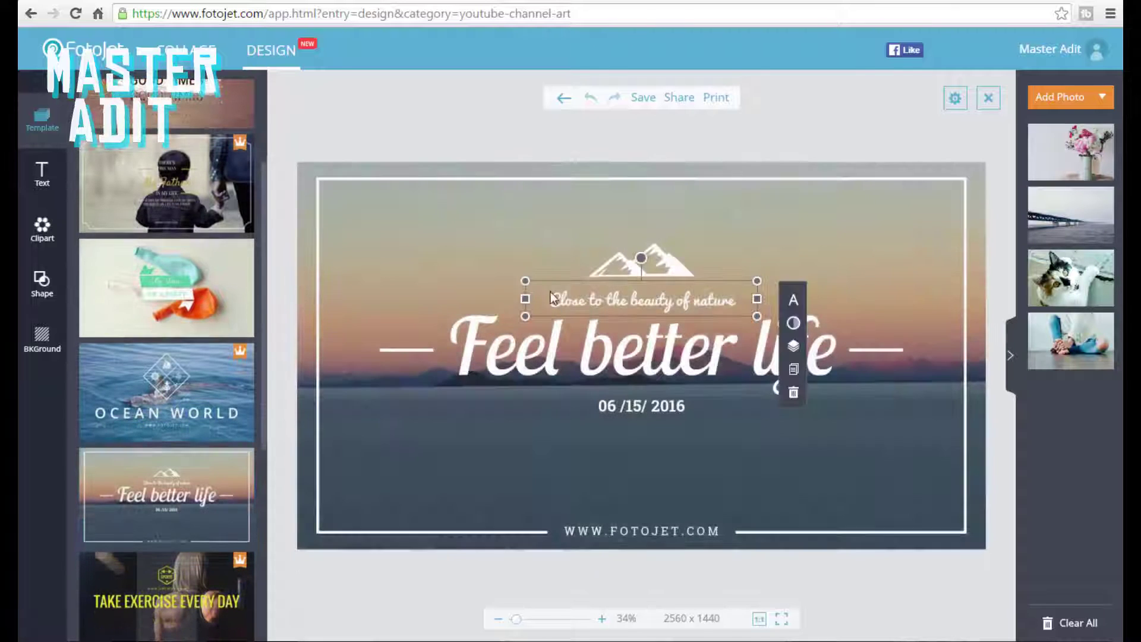
left_click(597, 297)
key("ctrl+a")
type("Gaming is my passion")
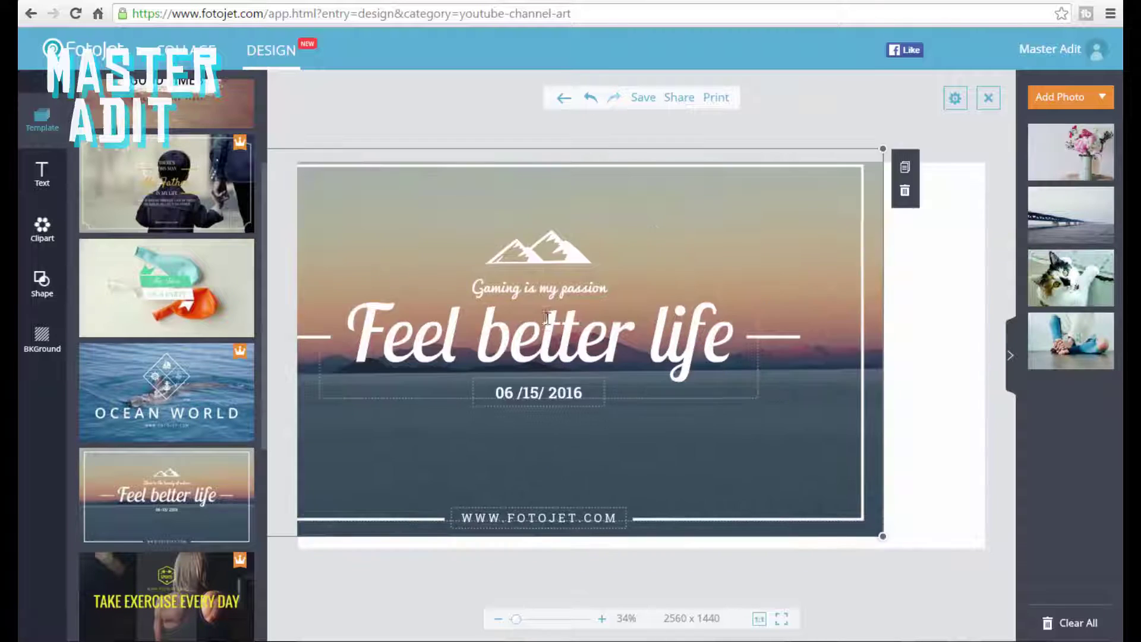
left_click(667, 341)
key("ctrl+a")
type("Master Adit")
left_click(640, 406)
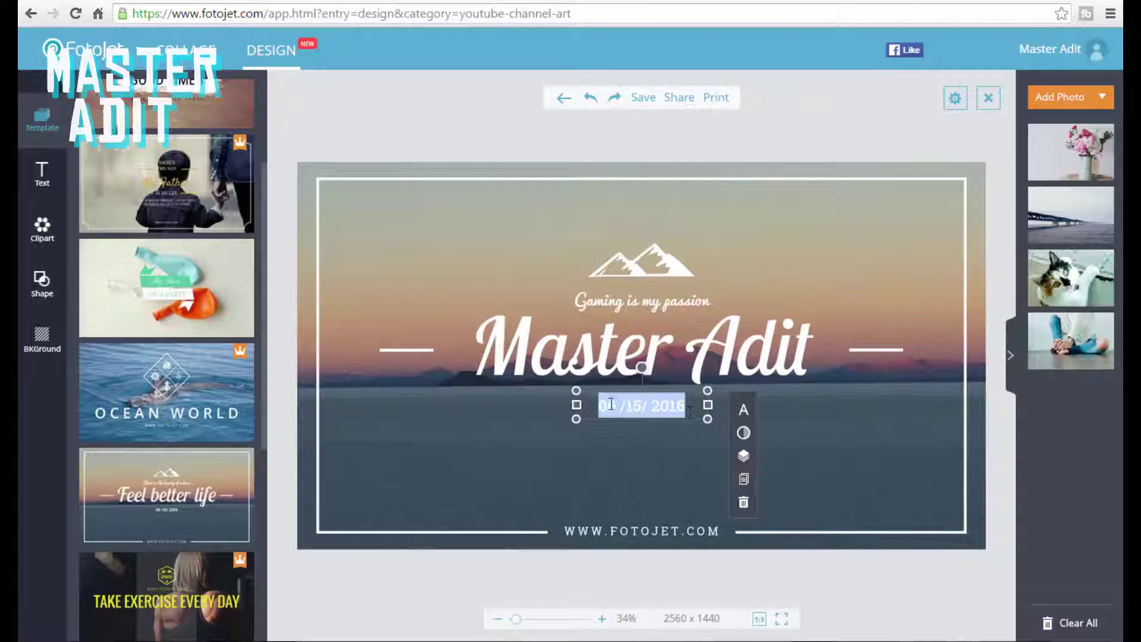
key("ctrl+a")
type("Come and join me!")
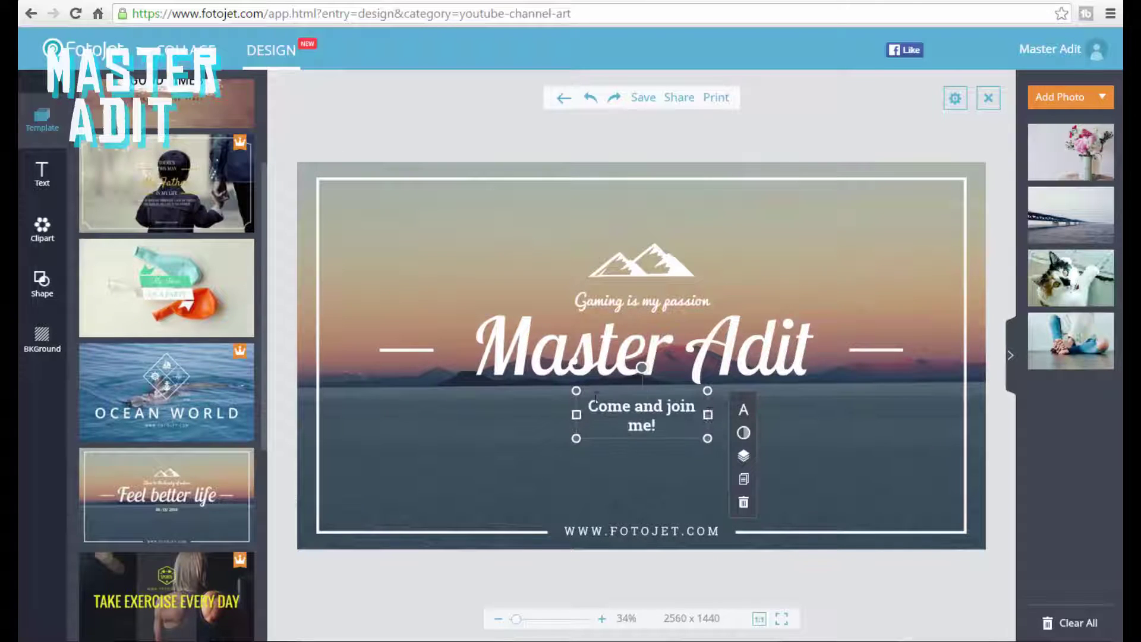
left_click(640, 529)
double_click(665, 531)
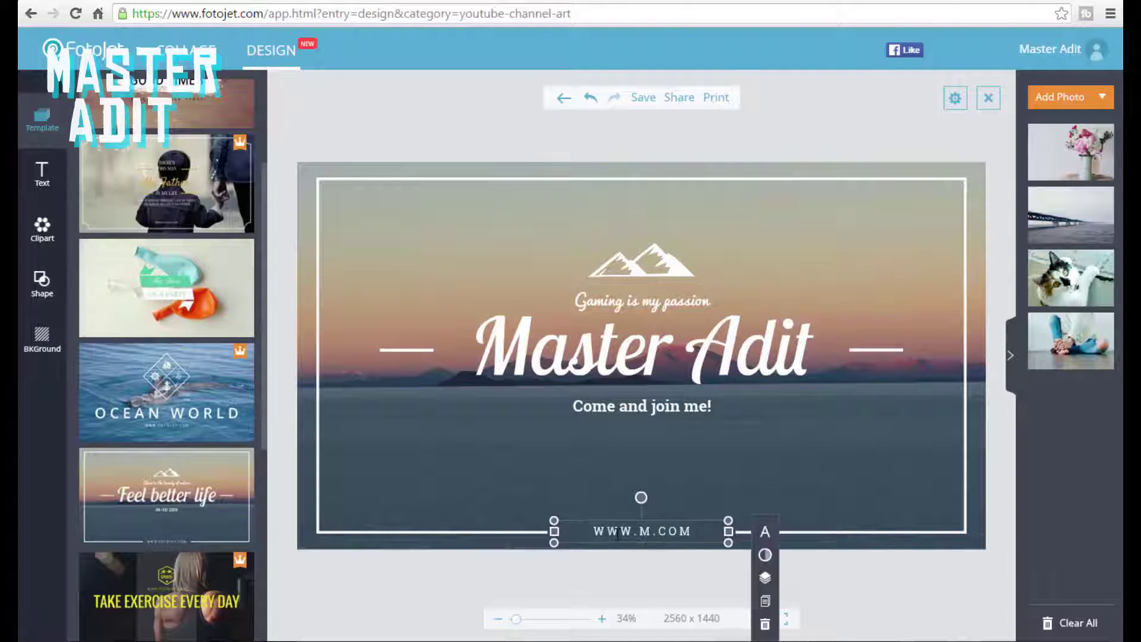
type("MASTERADIT.WEEBLY")
left_click_drag(728, 538, 758, 537)
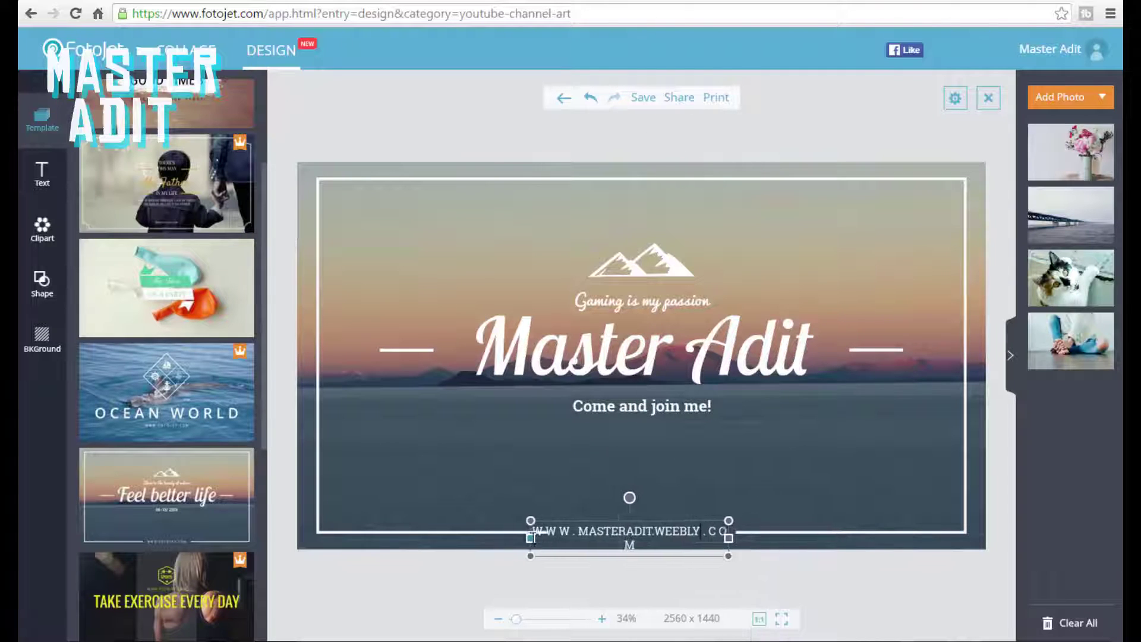
left_click_drag(642, 537, 641, 521)
left_click(643, 579)
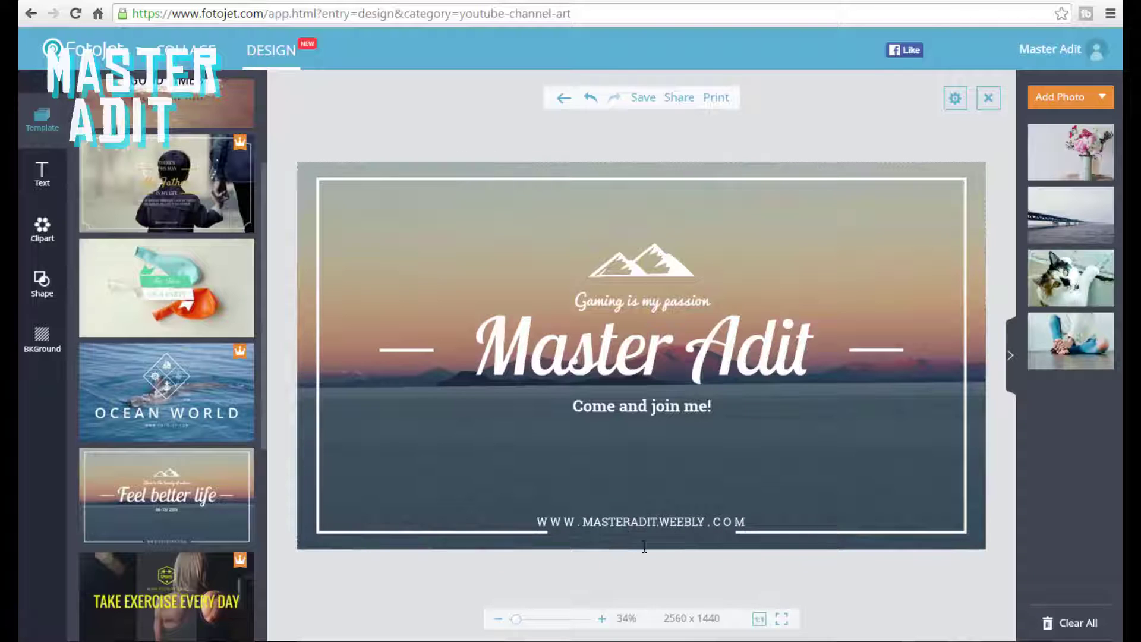
left_click(42, 174)
- Browse the Clipart, Shape and BKGround collections without changing the banner
left_click(42, 229)
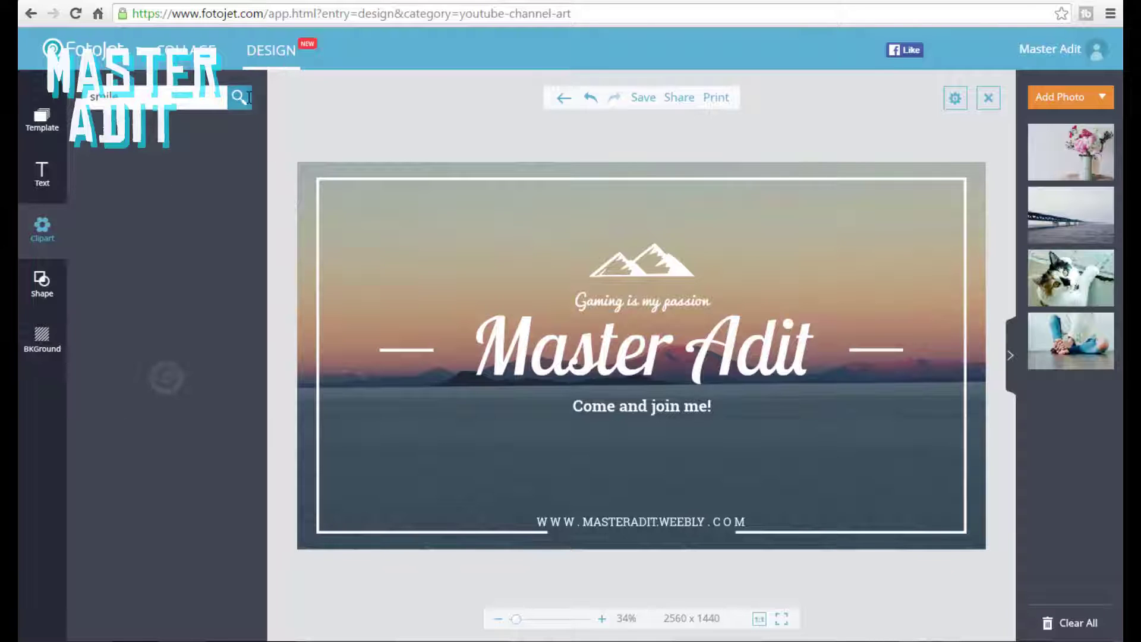
left_click(43, 283)
left_click(42, 339)
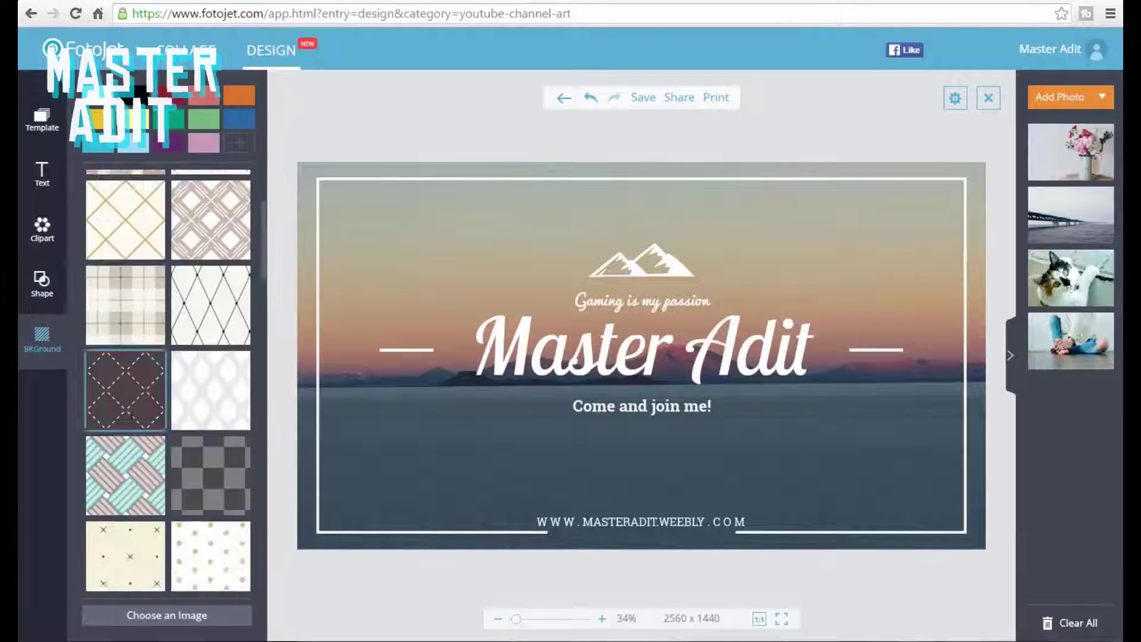
left_click(43, 228)
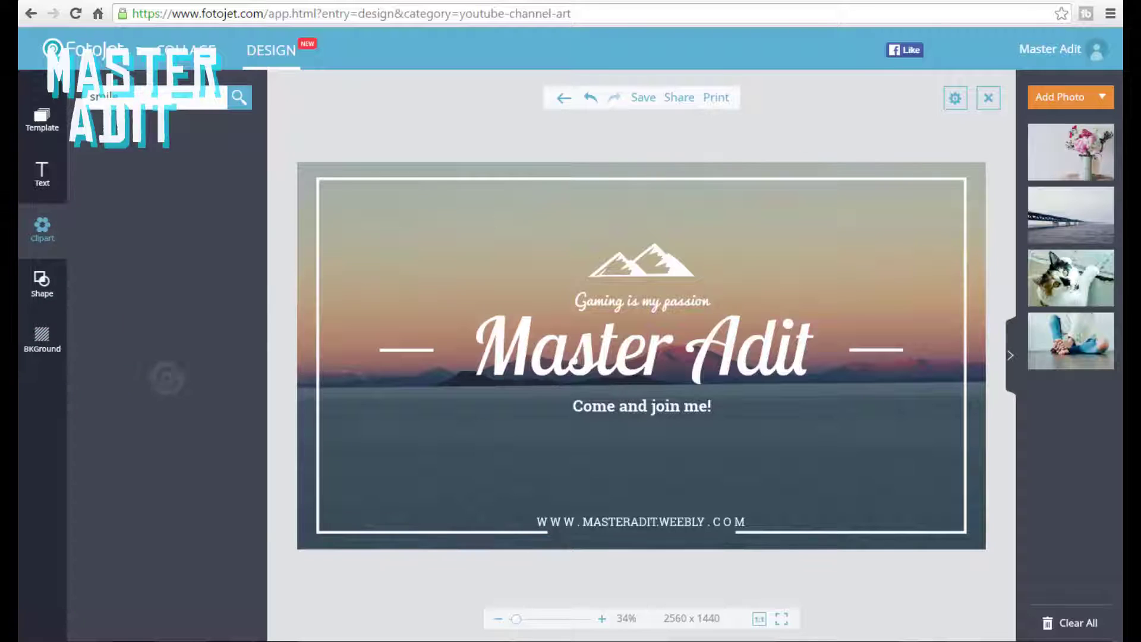
left_click(43, 339)
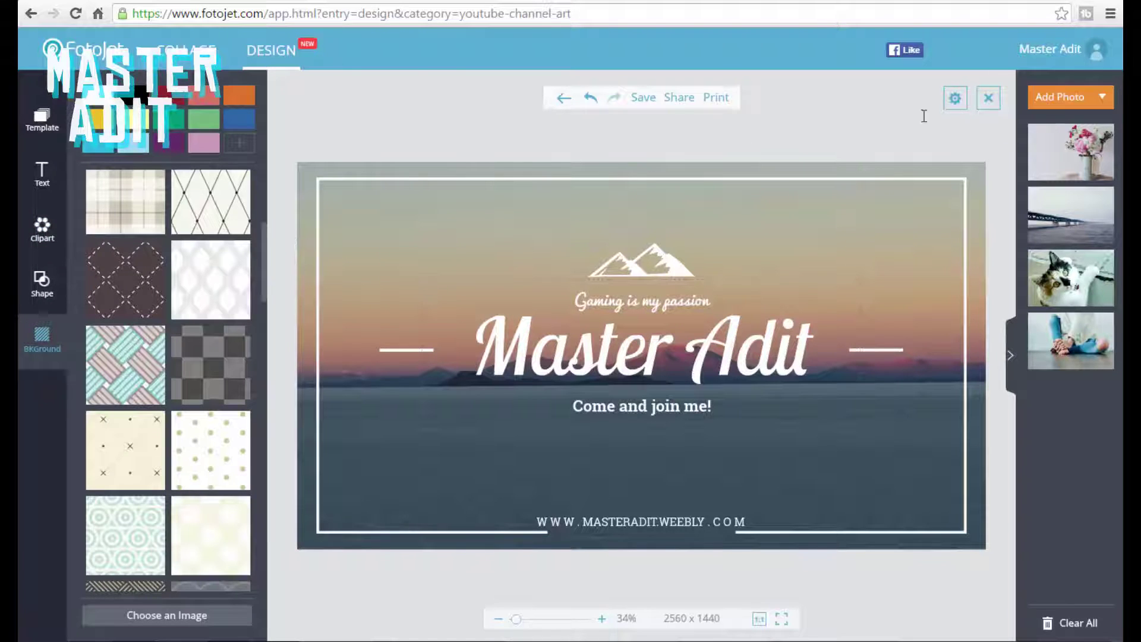
- Save the banner to the computer as a PNG image
left_click(643, 97)
left_click(701, 305)
left_click(684, 333)
left_click(570, 399)
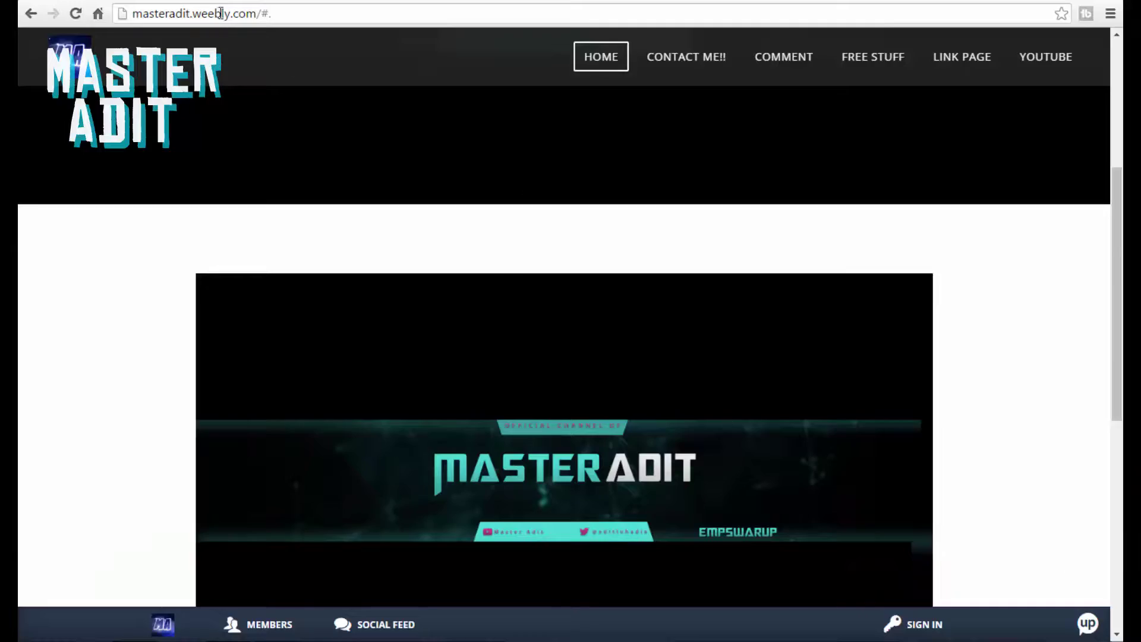
- Fill in and submit the Master Adit site's Contact Me form
left_click(300, 67)
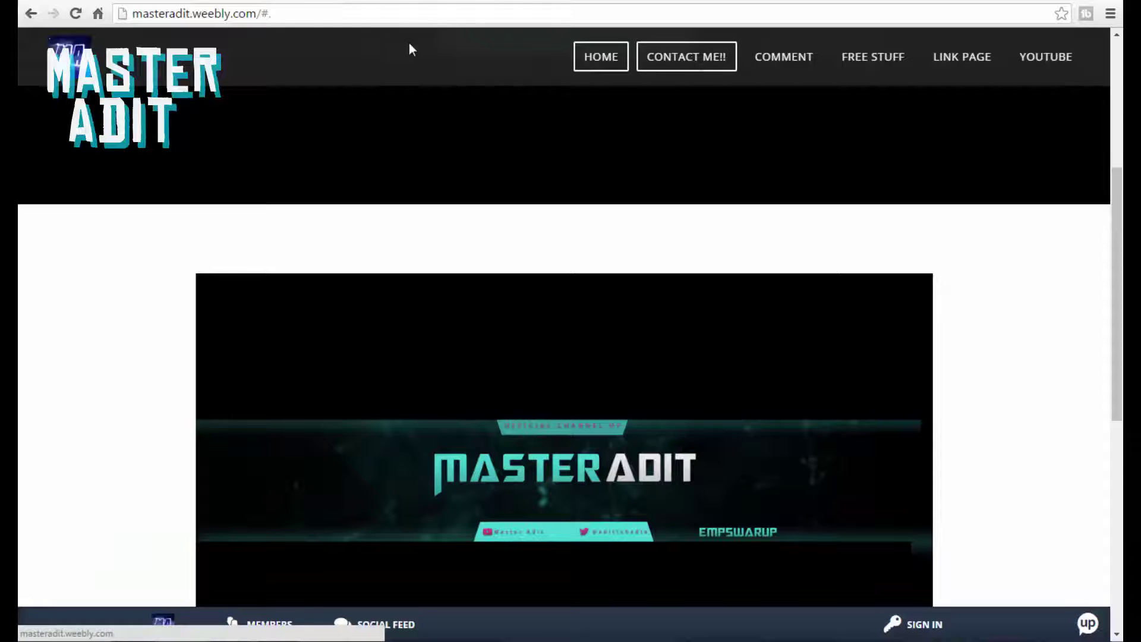
left_click(703, 61)
type("Master")
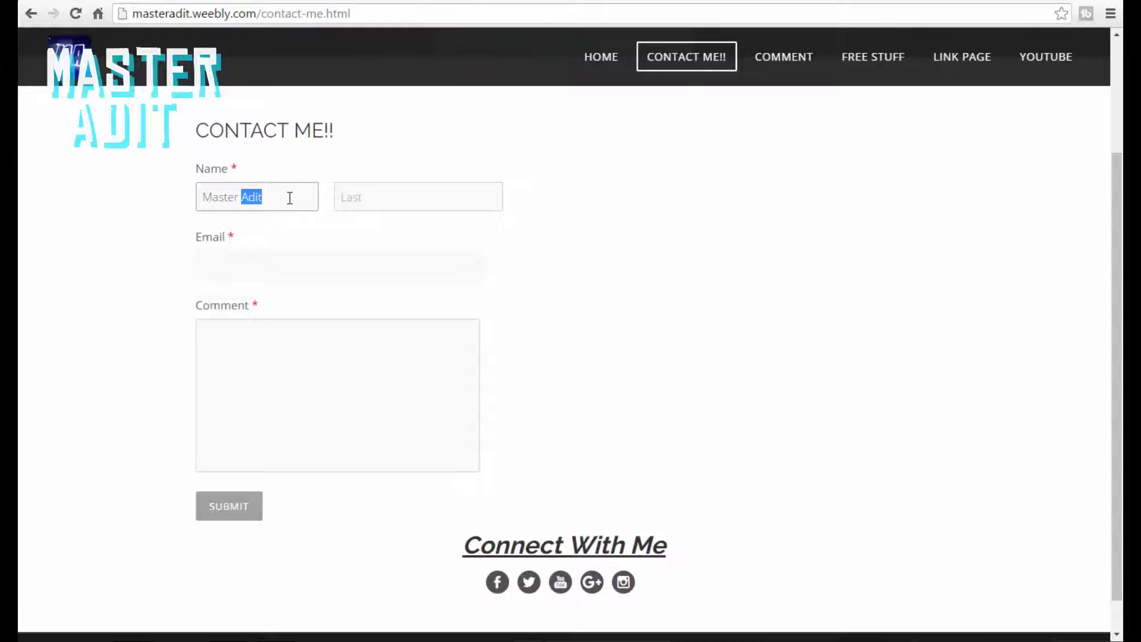
key("Tab")
type("Adit")
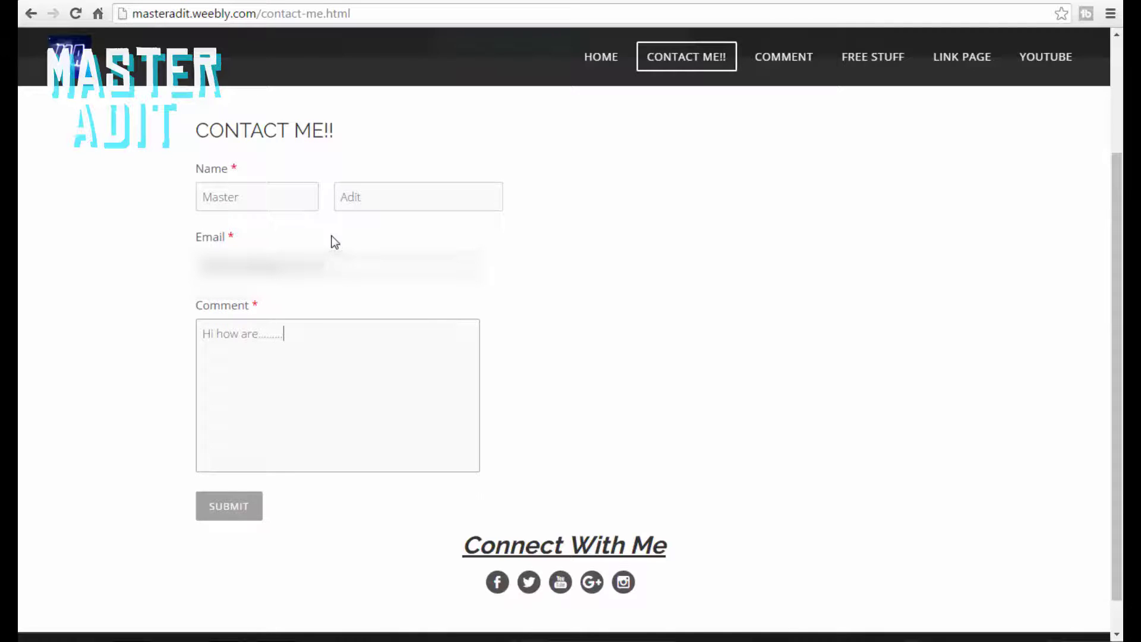
left_click(229, 507)
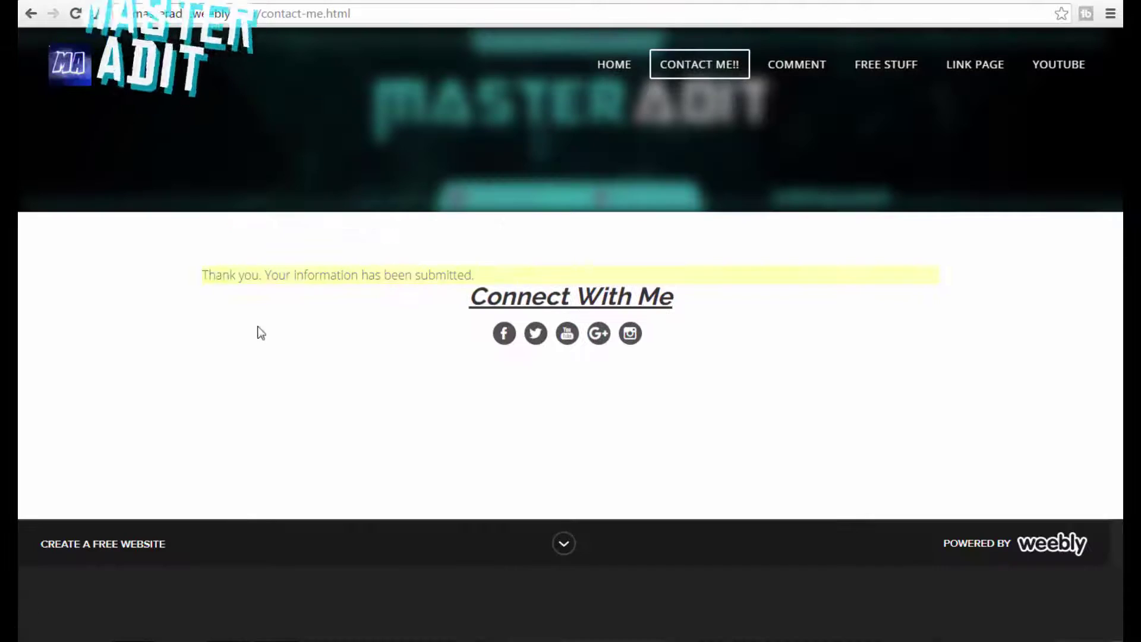